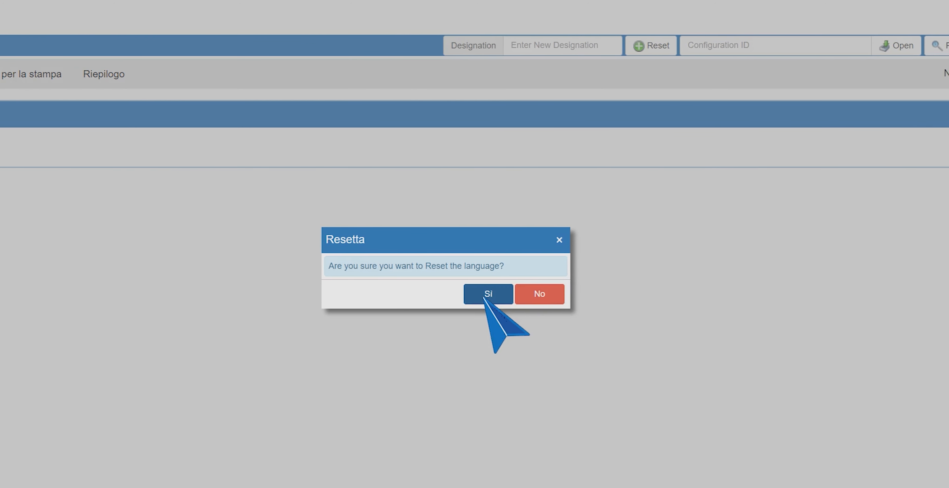
Confirm the interface language reset to English and open the country selector
left_click(487, 296)
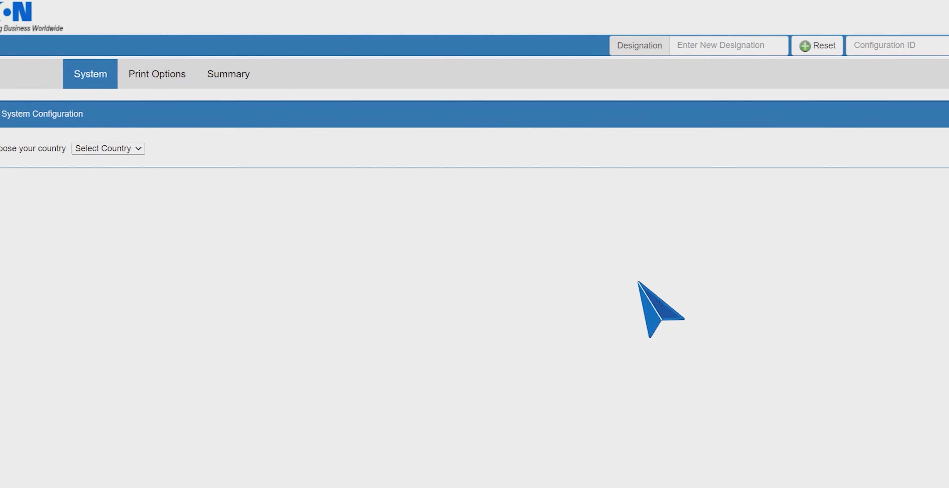
left_click(138, 149)
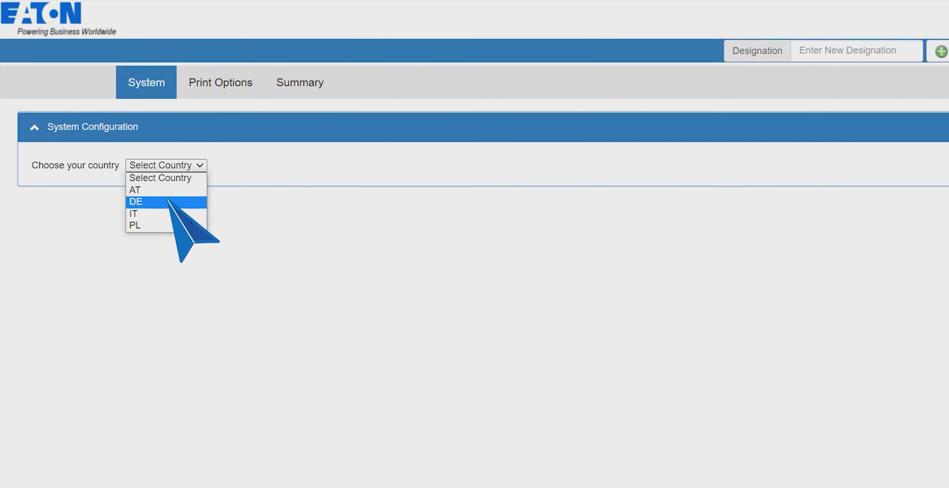
Pick DE as the configuration country
left_click(168, 201)
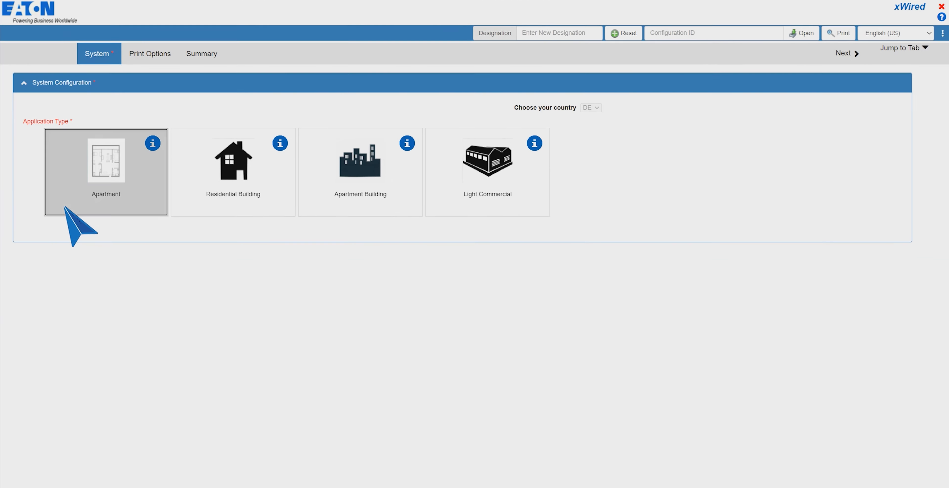
Choose the Apartment application and add a switchboard consumer unit
left_click(97, 319)
left_click(263, 411)
left_click(391, 481)
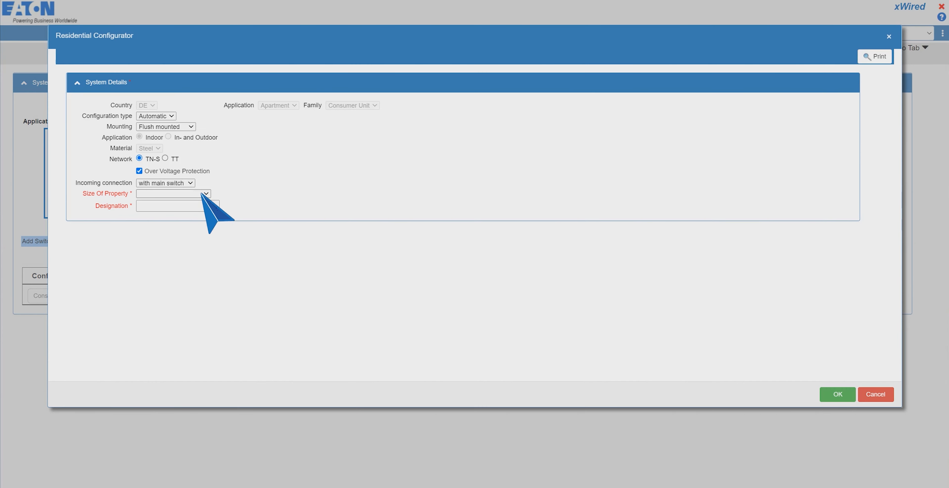
Configure Board 1 for a Small property with Option 1 MCB devices, preview and accept it
left_click(202, 194)
left_click(191, 209)
left_click(190, 208)
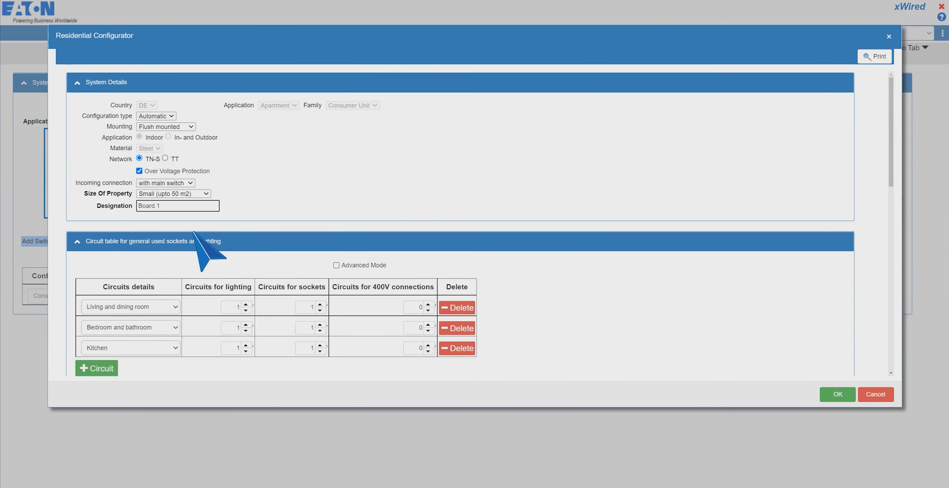
scroll(258, 243, "down", 15)
left_click(191, 275)
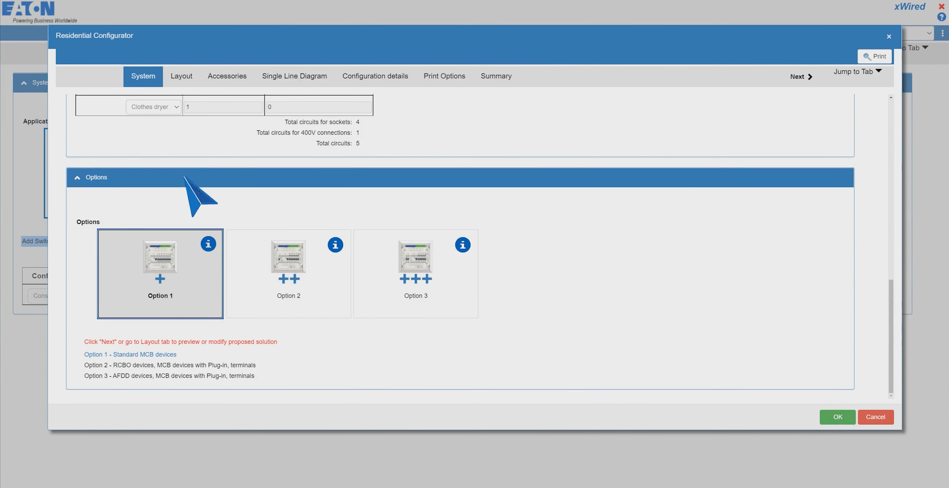
left_click(195, 75)
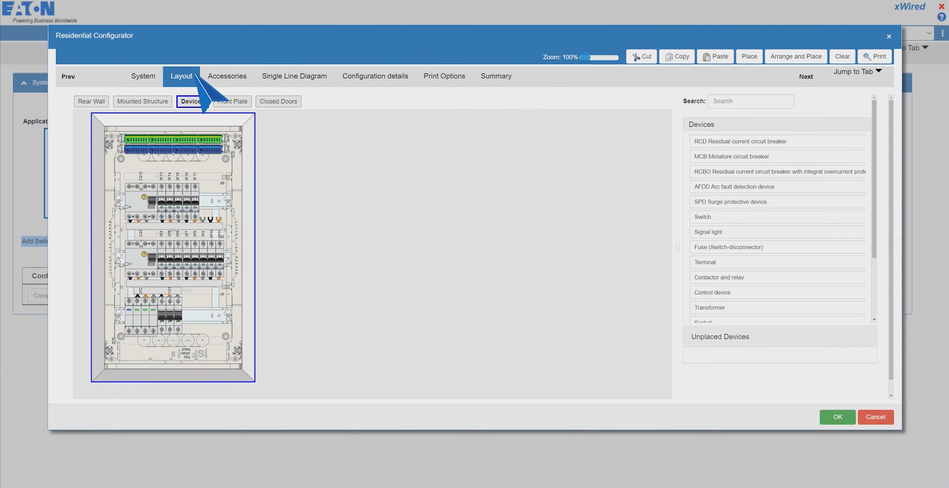
left_click(836, 417)
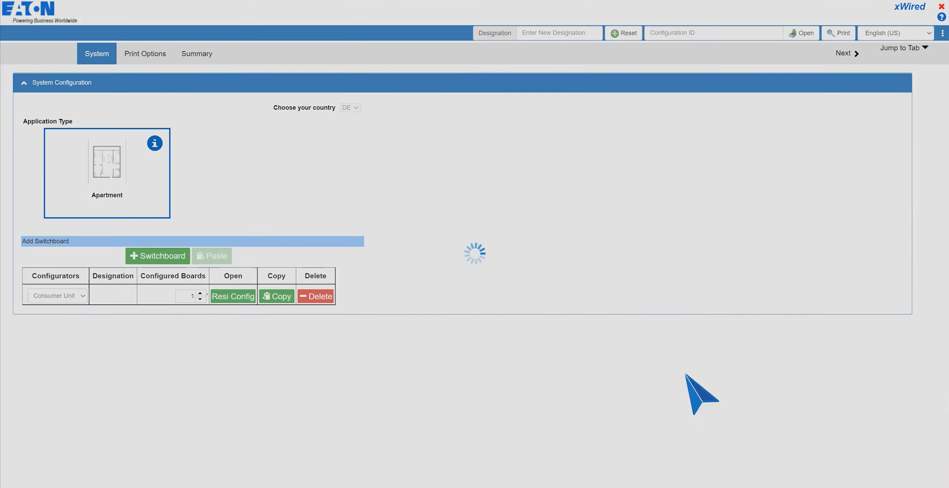
Add a second switchboard for a Small property, designated 'Board 2'
left_click(183, 257)
left_click(233, 317)
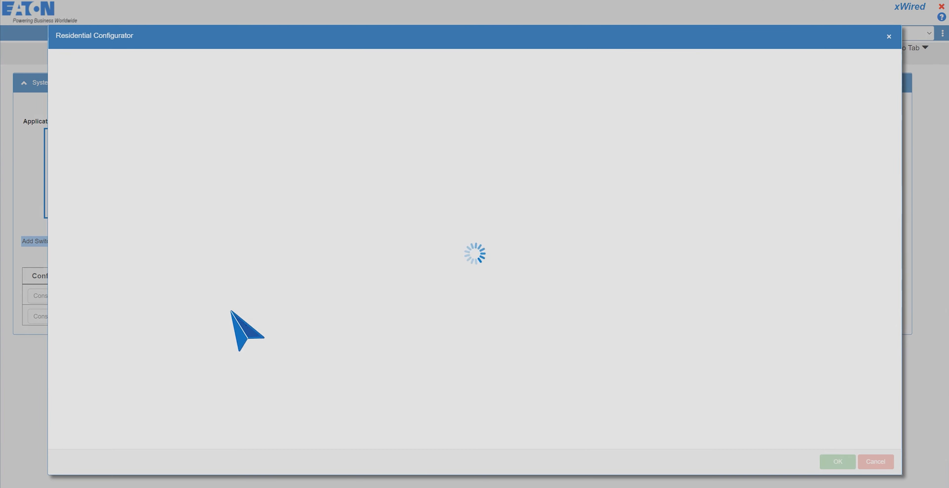
left_click(181, 210)
left_click(175, 207)
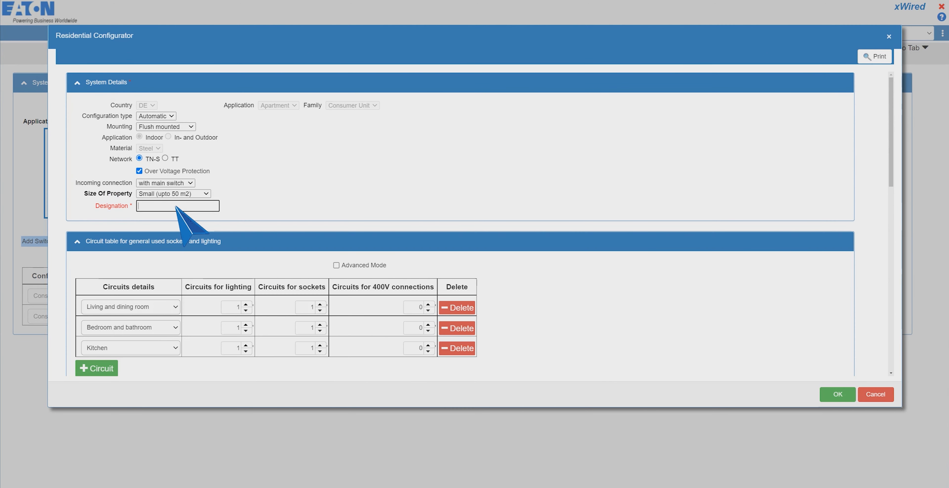
type("Board 2")
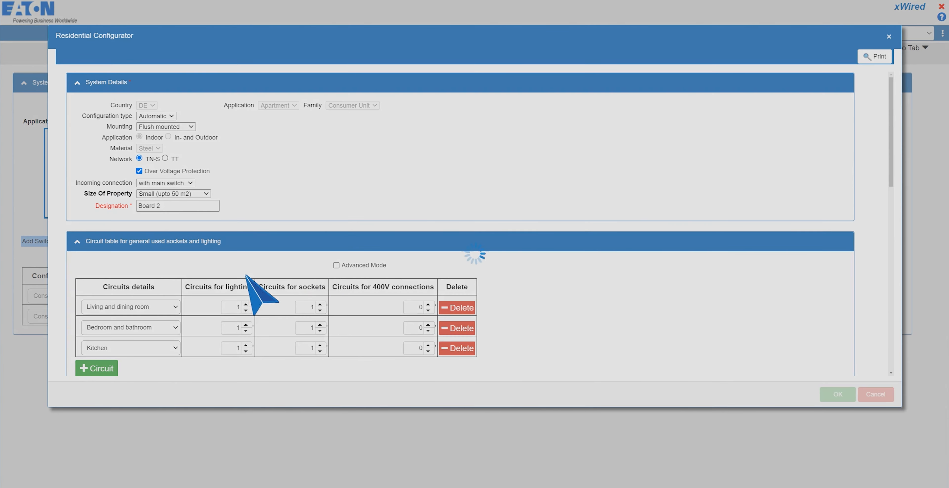
scroll(221, 295, "down", 2)
Add an Outdoor circuit and an Office room or utility room circuit with one socket circuit
left_click(175, 300)
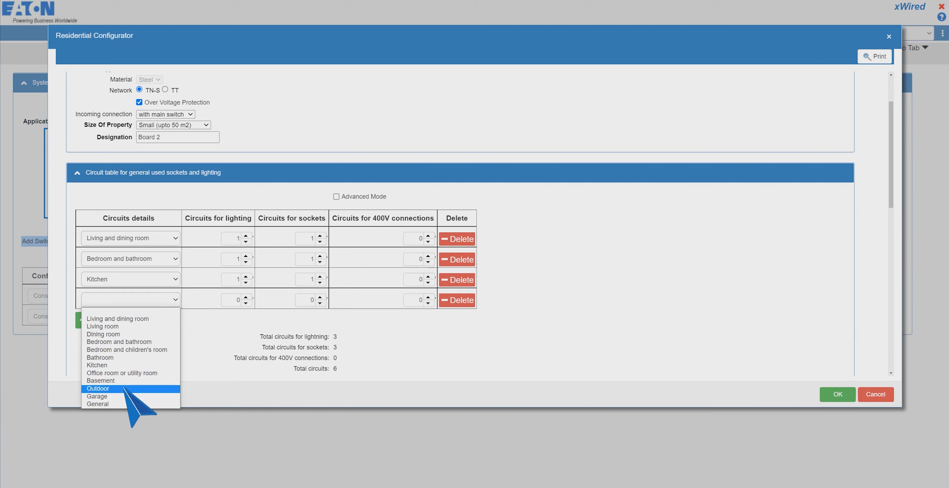
left_click(148, 385)
left_click(97, 320)
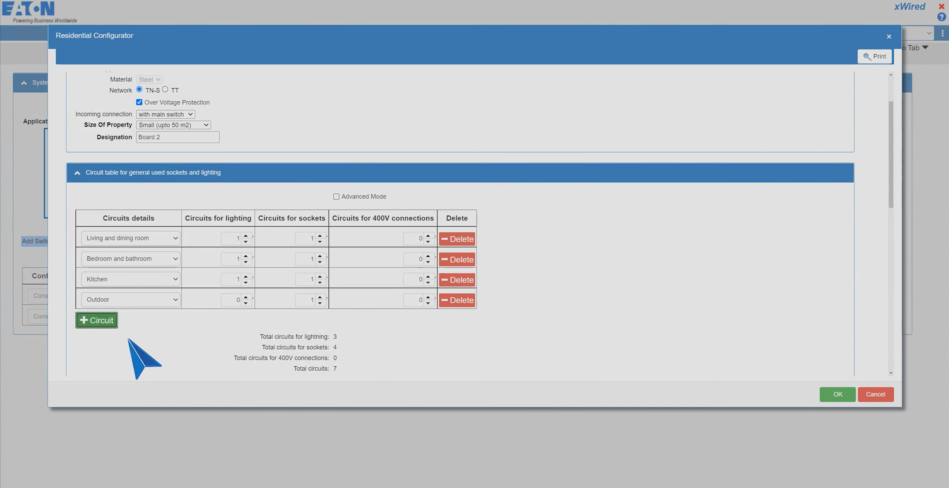
left_click(157, 319)
left_click(121, 392)
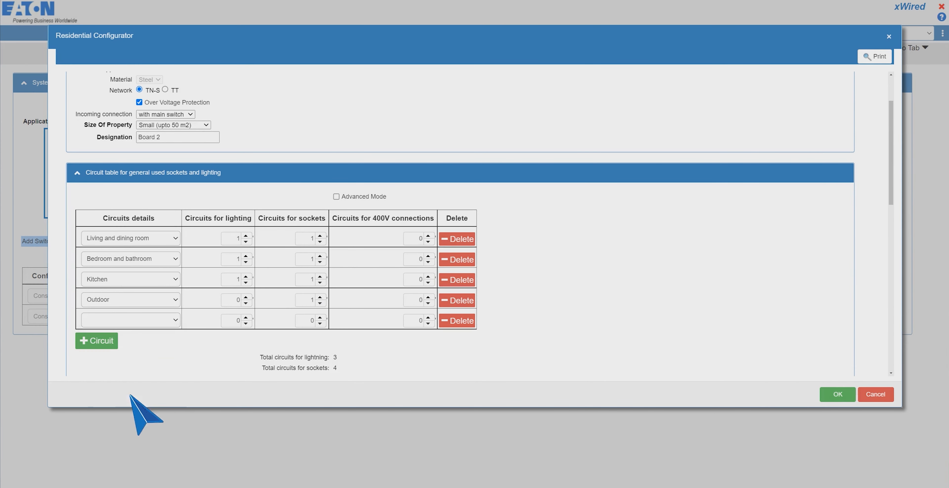
left_click(320, 318)
Choose Option 2 RCBO devices for Board 2, preview the layout and accept
scroll(290, 332, "down", 10)
left_click(295, 240)
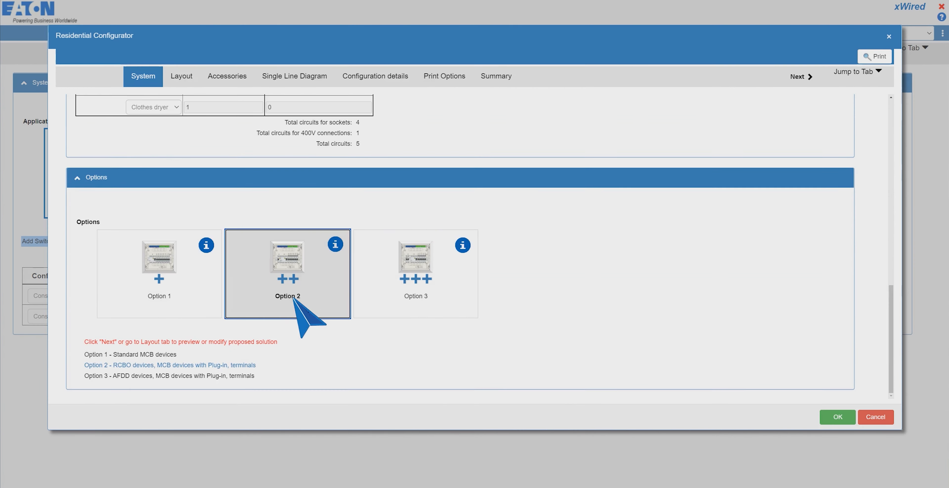
left_click(190, 79)
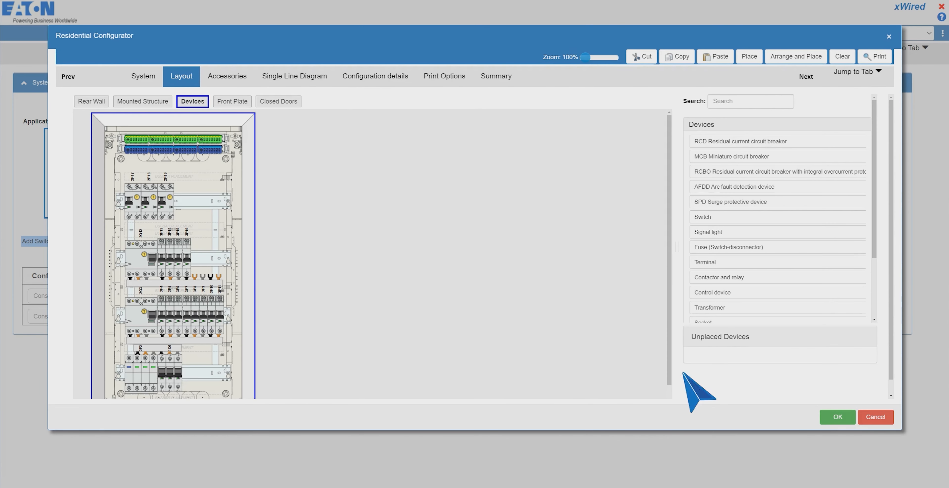
left_click(852, 416)
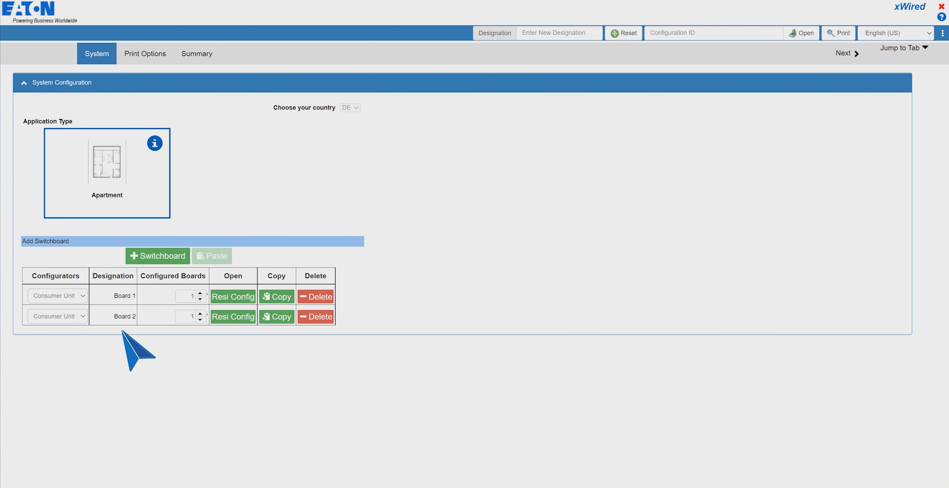
Export the two-board configuration as the XML file ATDERESI (1).xml
left_click(939, 29)
left_click(877, 77)
Reset the configuration, then import ATDERESI (1).xml to restore both boards
left_click(623, 33)
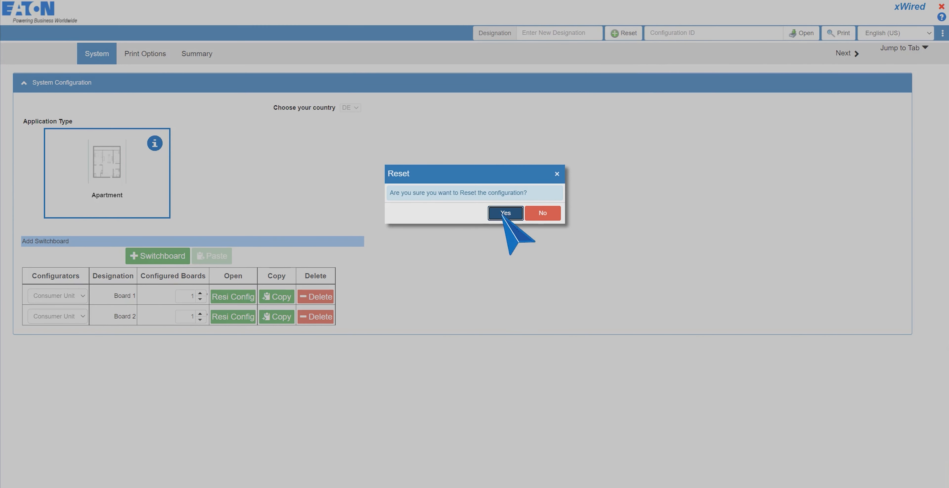
left_click(503, 271)
left_click(943, 33)
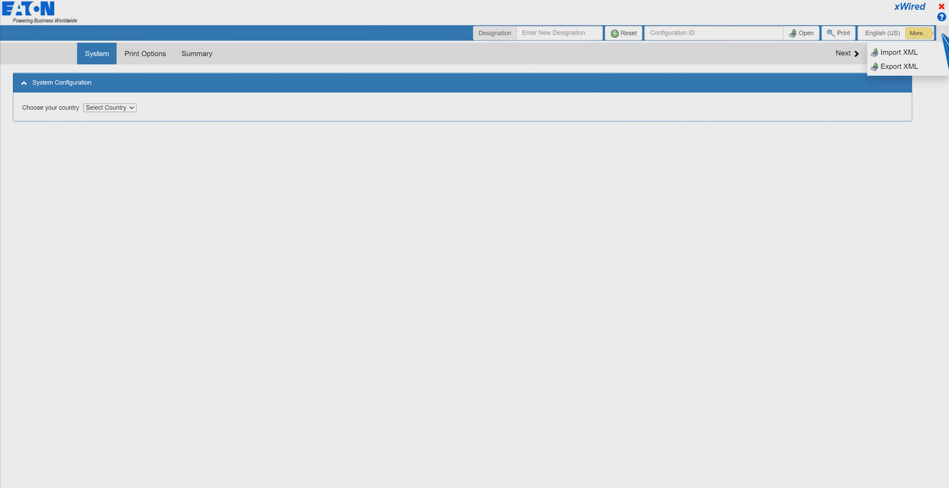
left_click(907, 51)
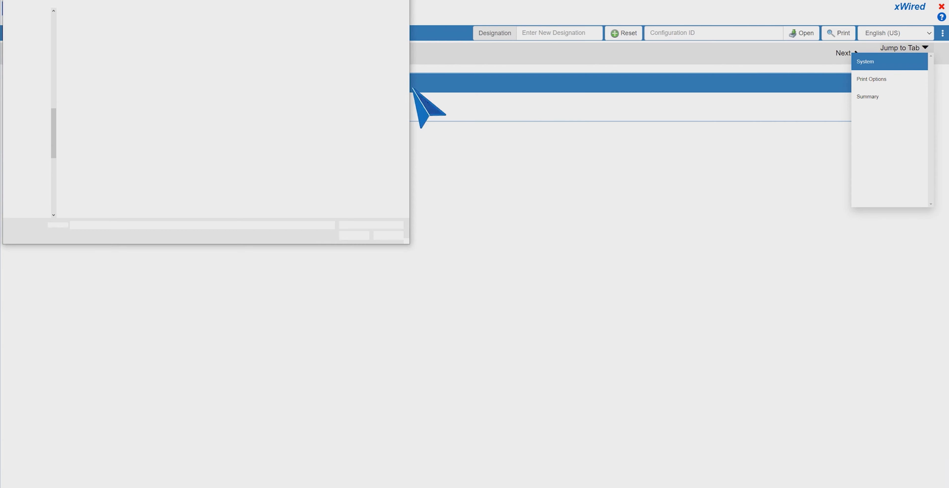
left_click(36, 37)
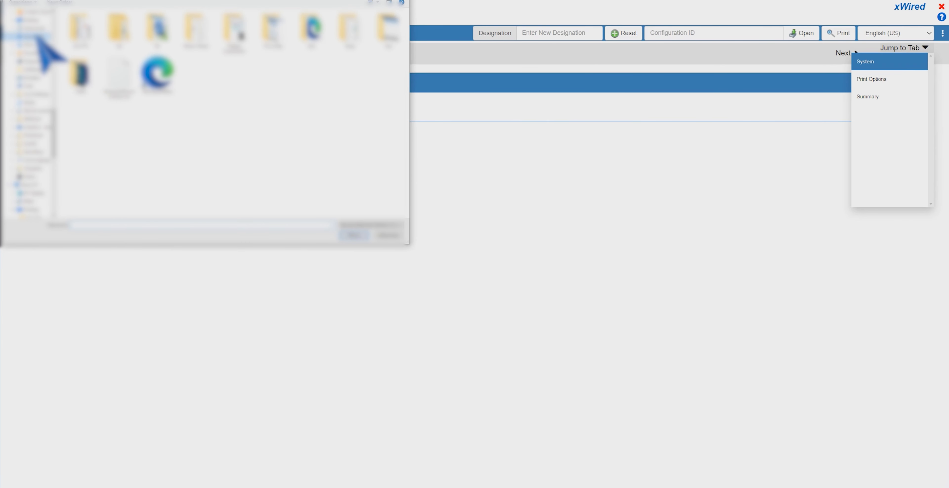
double_click(87, 32)
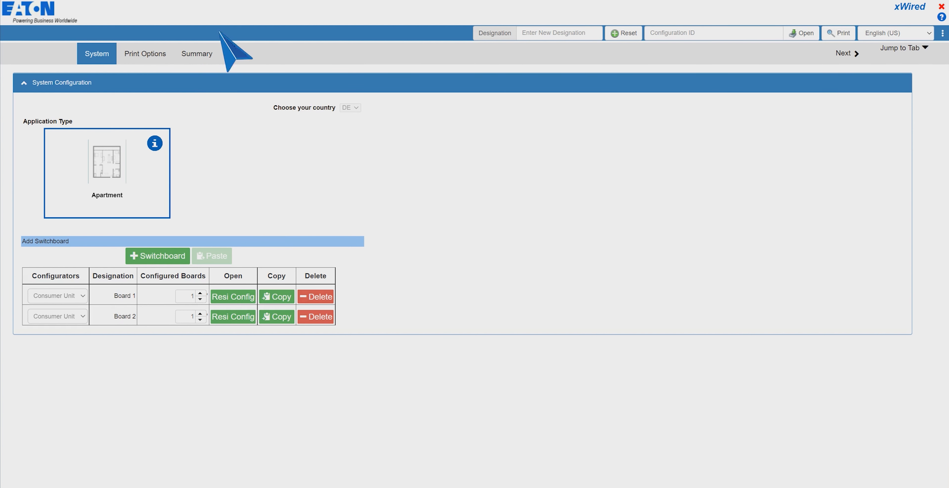
Freeze and save the configuration to generate Configuration ID 211005C022D6E790 and select it
left_click(209, 55)
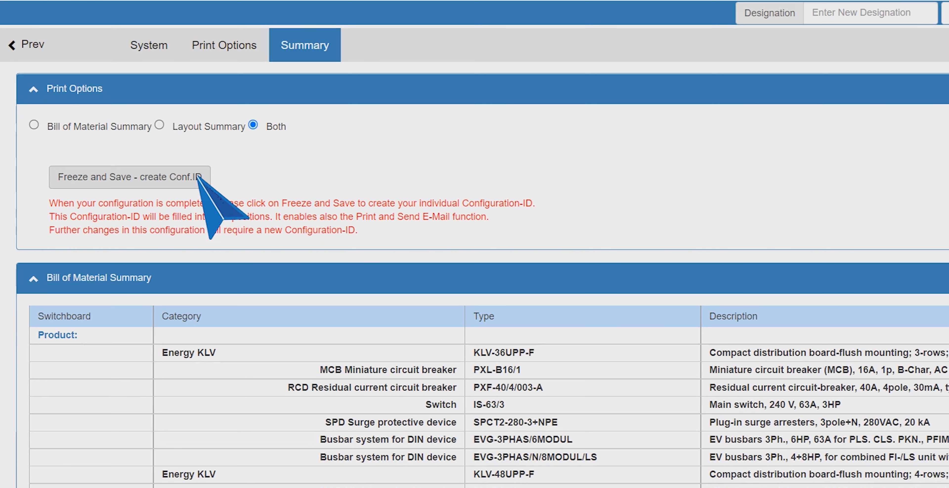
left_click(197, 177)
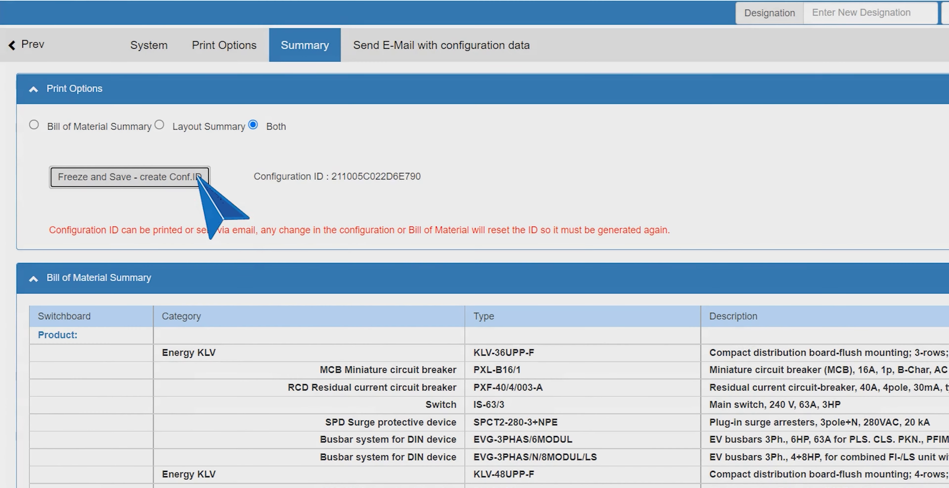
double_click(386, 176)
key("ctrl+c")
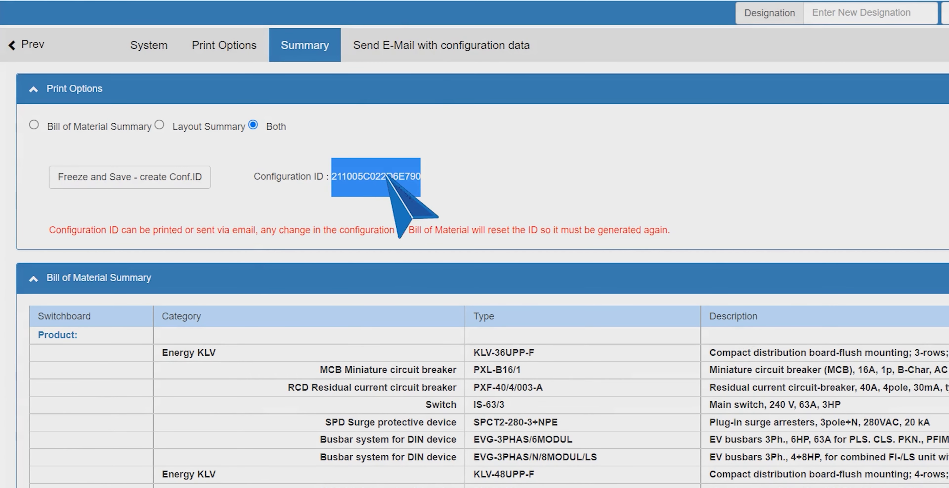
left_click(451, 50)
Send the configuration data to your own e-mail address with subject 'Two Boards'
left_click(261, 146)
type("[unreadable]")
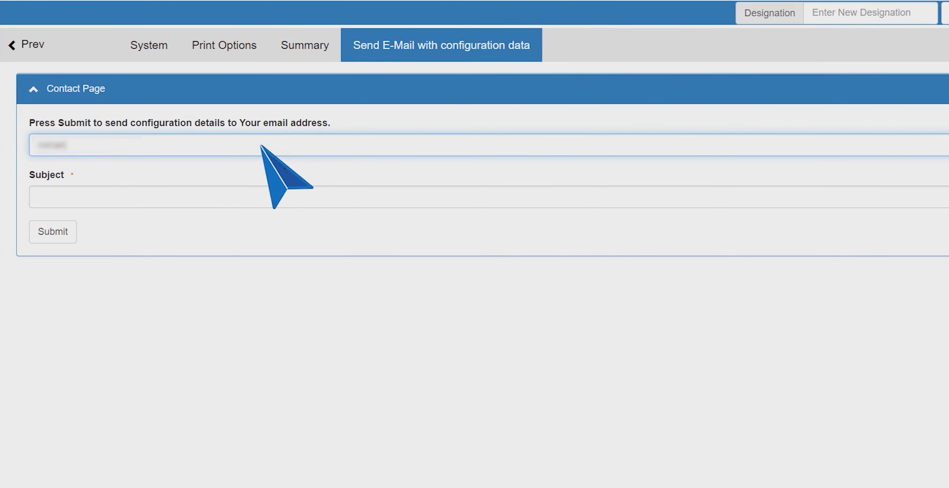
type("@eaton.com")
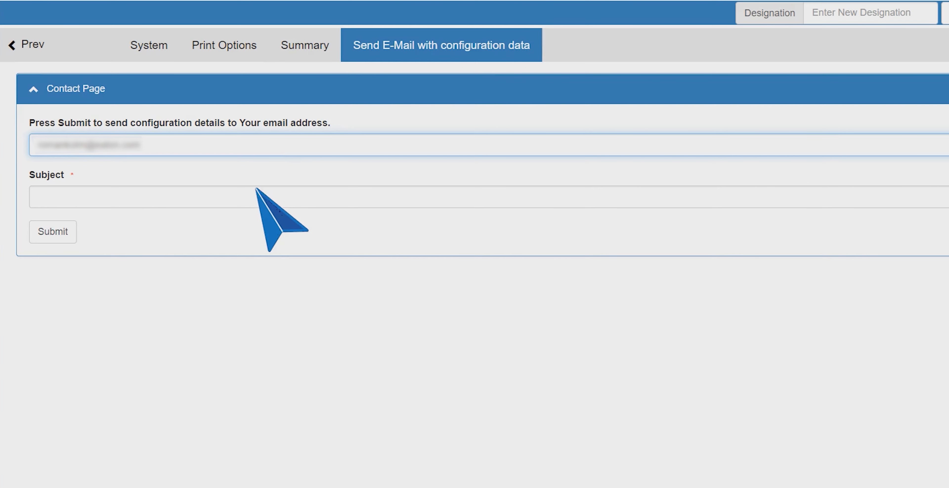
left_click(260, 198)
type("Two Boards")
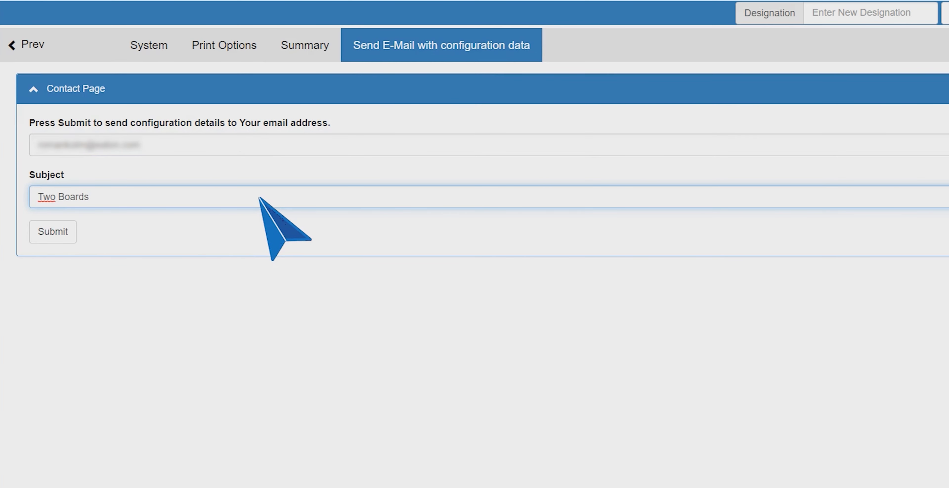
left_click(48, 232)
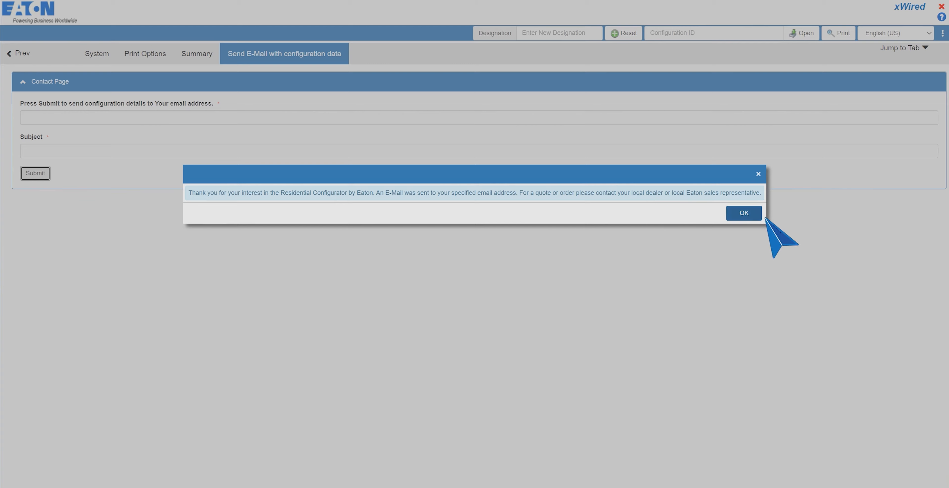
Dismiss the e-mail sent confirmation and reset the configuration to blank
left_click(754, 217)
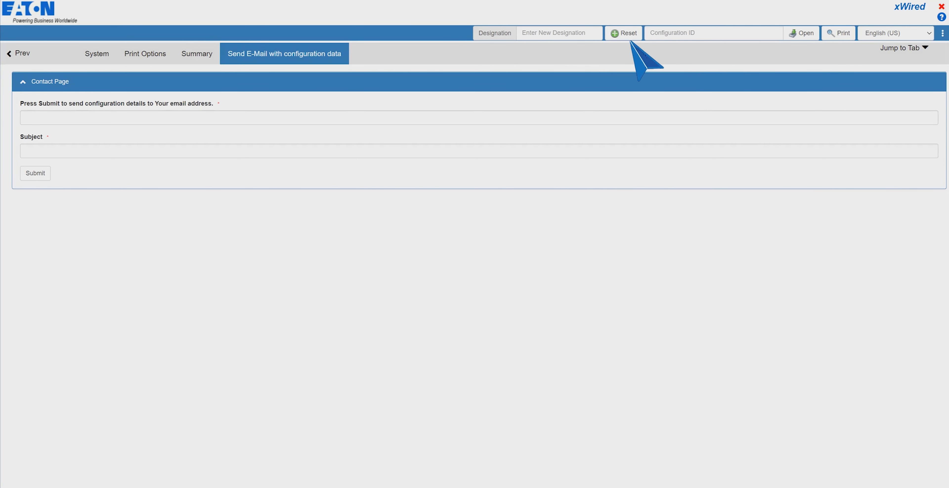
left_click(624, 35)
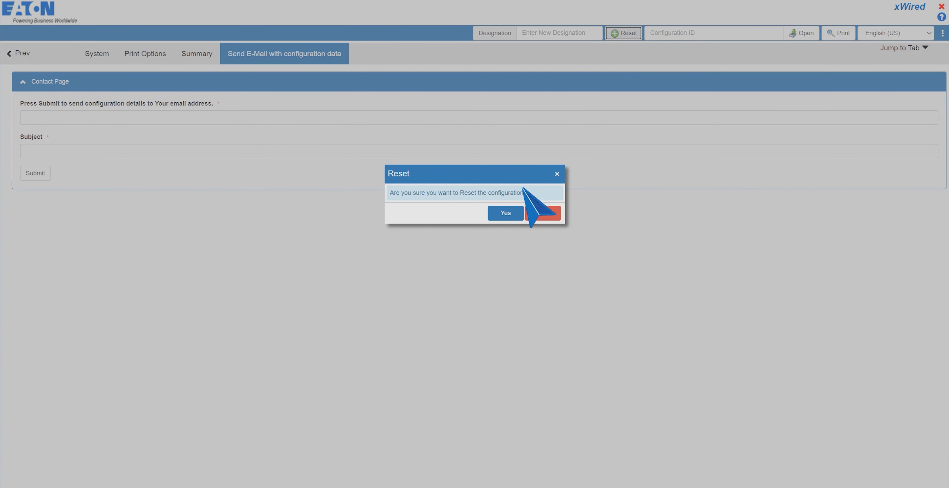
left_click(504, 214)
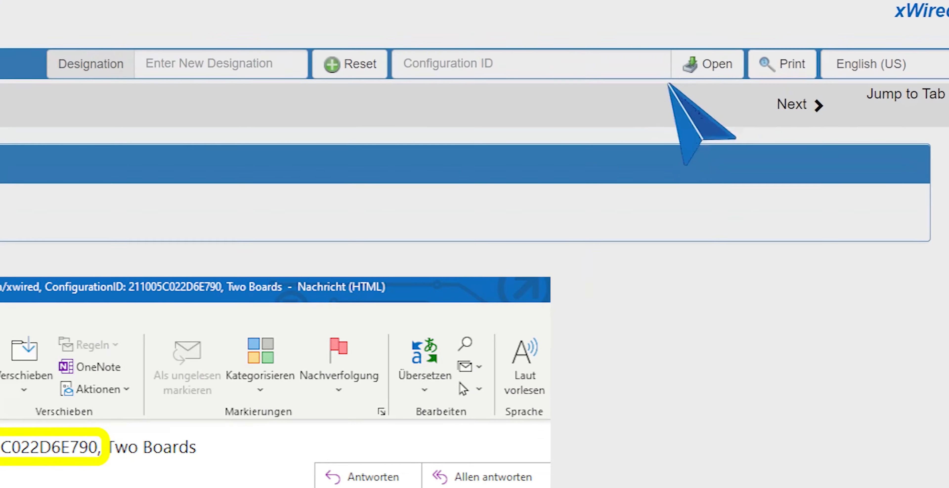
Paste Configuration ID 211005C022D6E790 and open it to restore Board 1 and Board 2
left_click(760, 36)
key("ctrl+v")
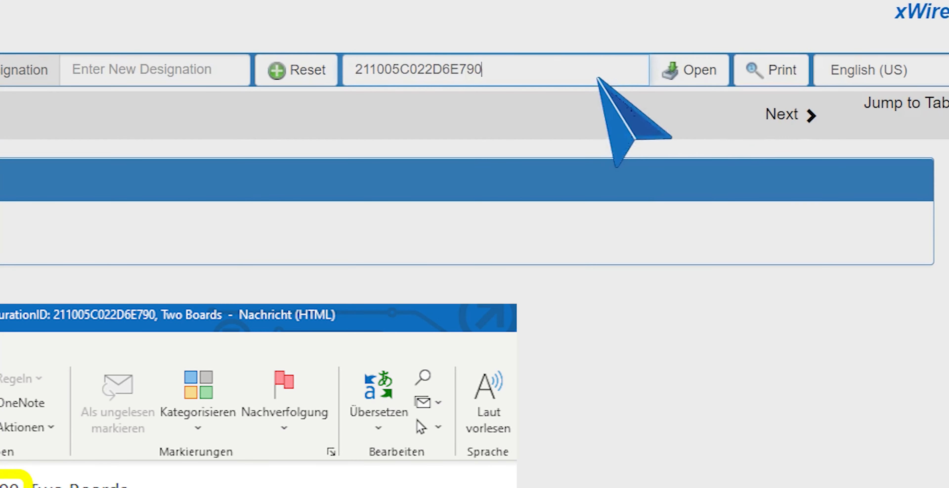
left_click(718, 75)
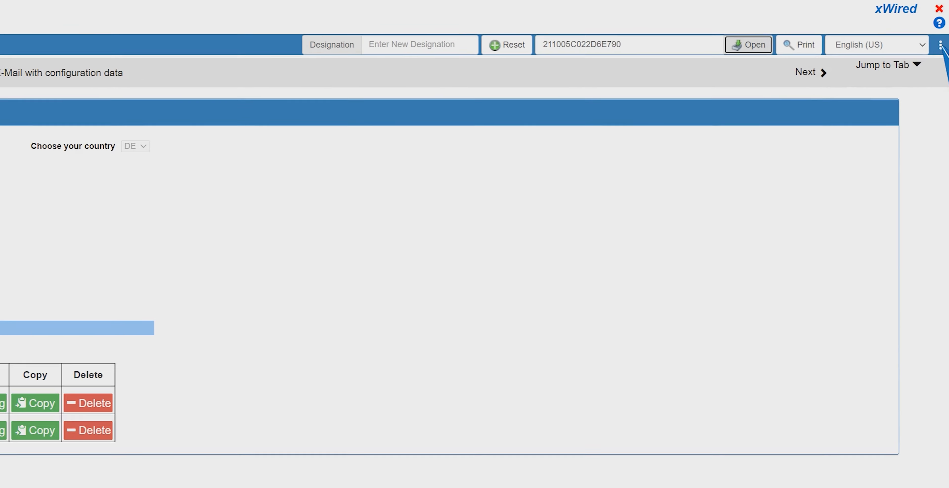
left_click(940, 33)
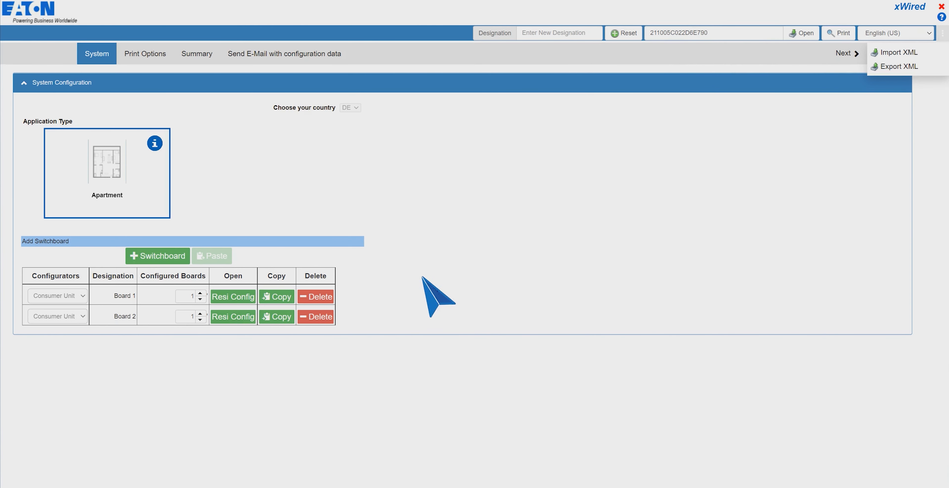
left_click(399, 286)
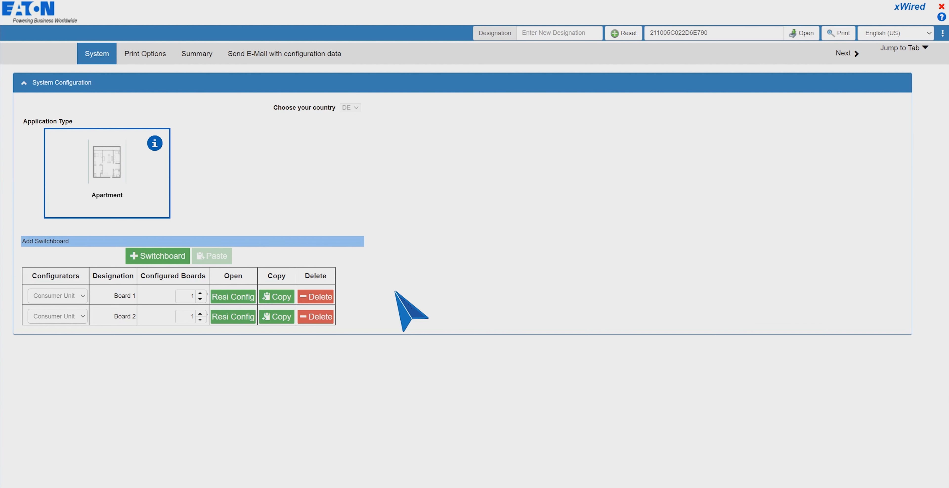
Copy-paste breaker 3F17 into Board 1's enclosure, then view the single-line diagram with 63 A isolator and 40 A RCD
left_click(240, 296)
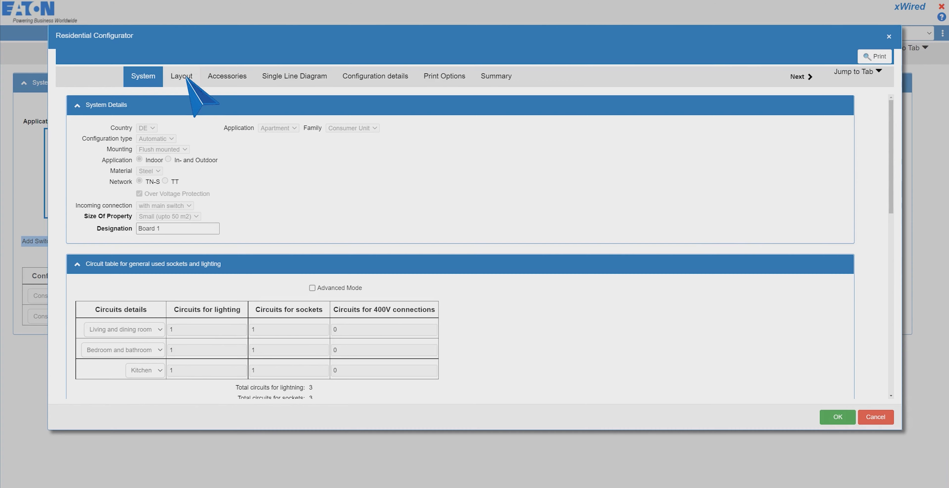
left_click(184, 76)
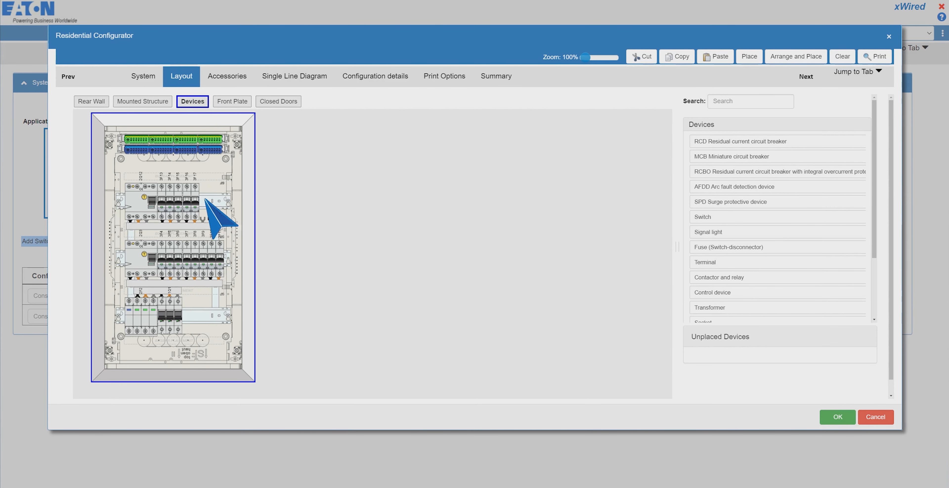
left_click(195, 203)
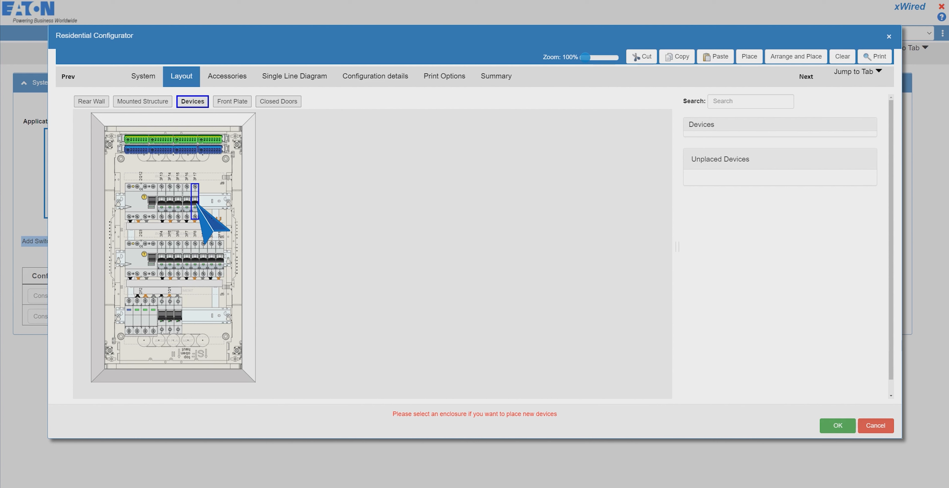
left_click(681, 59)
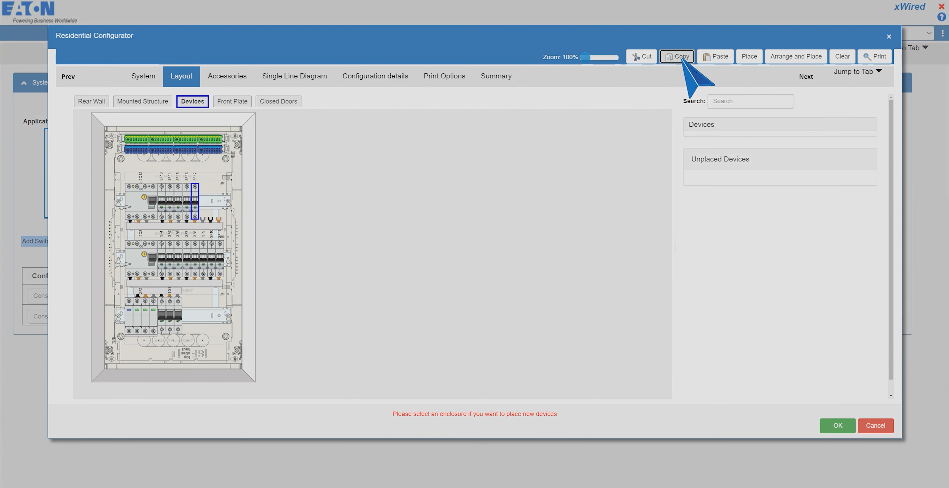
left_click(232, 199)
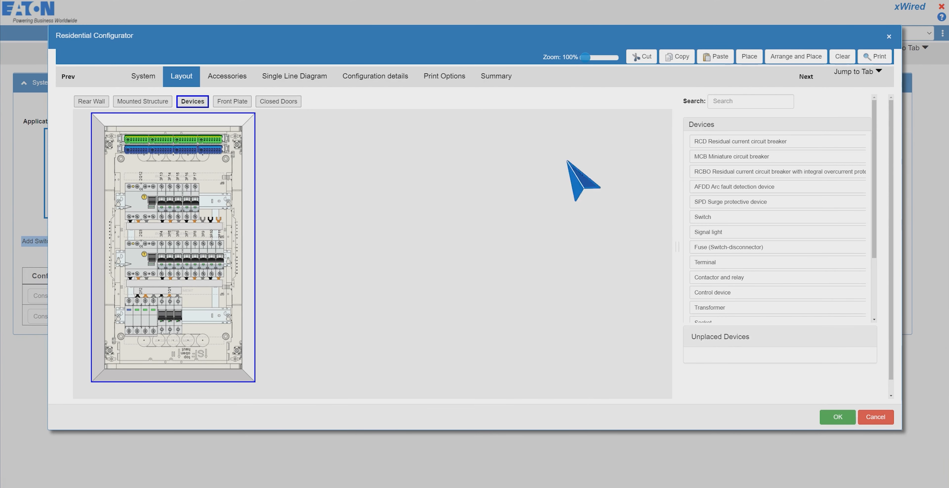
left_click(725, 58)
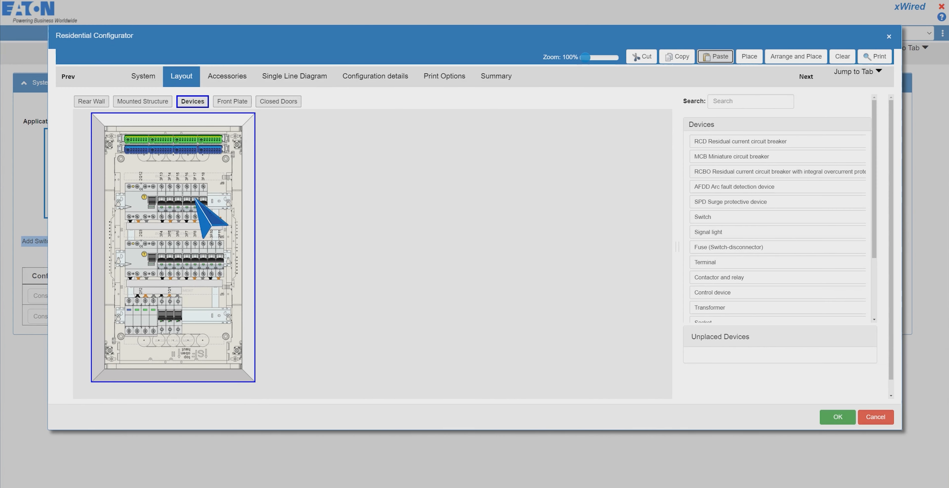
left_click(303, 84)
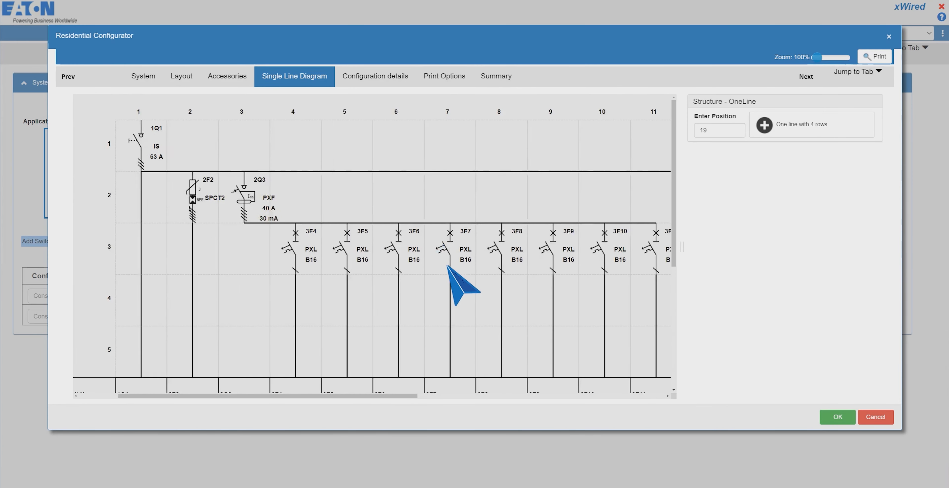
Review the right side of the single-line diagram and confirm Board 1's configurator with OK
scroll(447, 266, "right", 10)
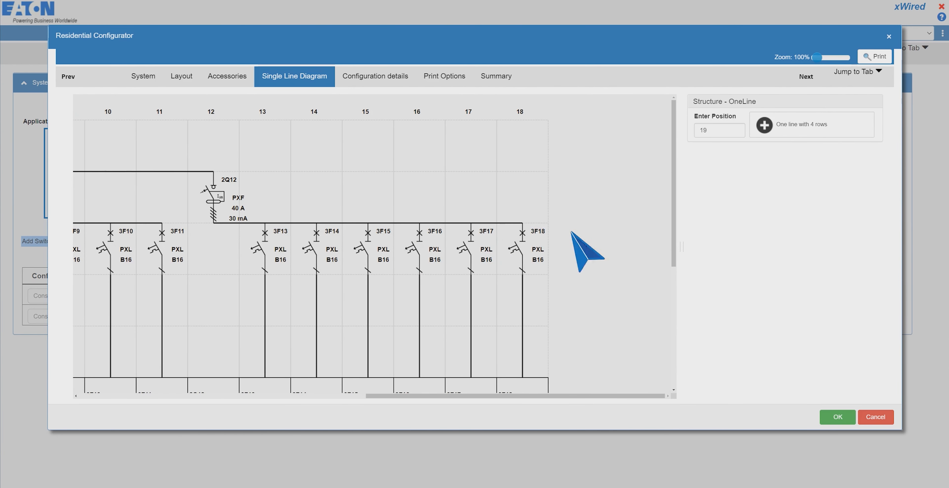
left_click(834, 418)
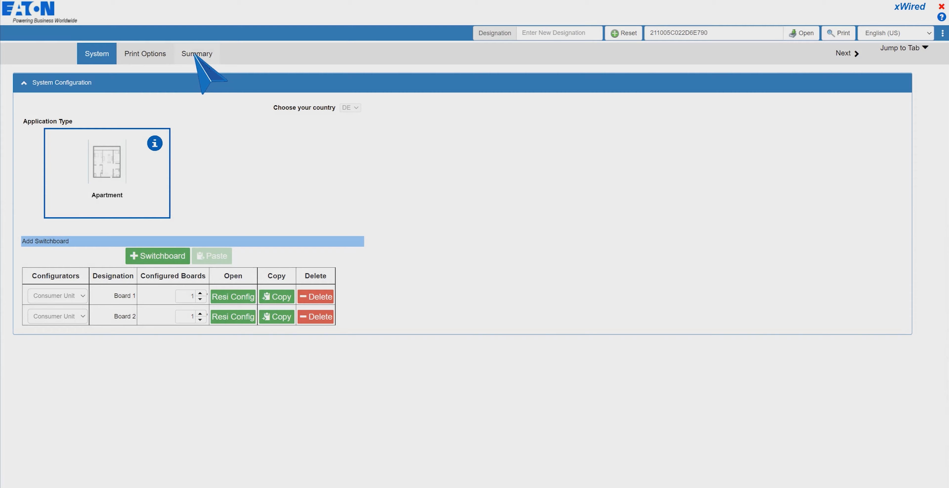
Freeze and save the configuration from the Summary page, creating Configuration ID 211005C02681B790
left_click(196, 54)
left_click(88, 140)
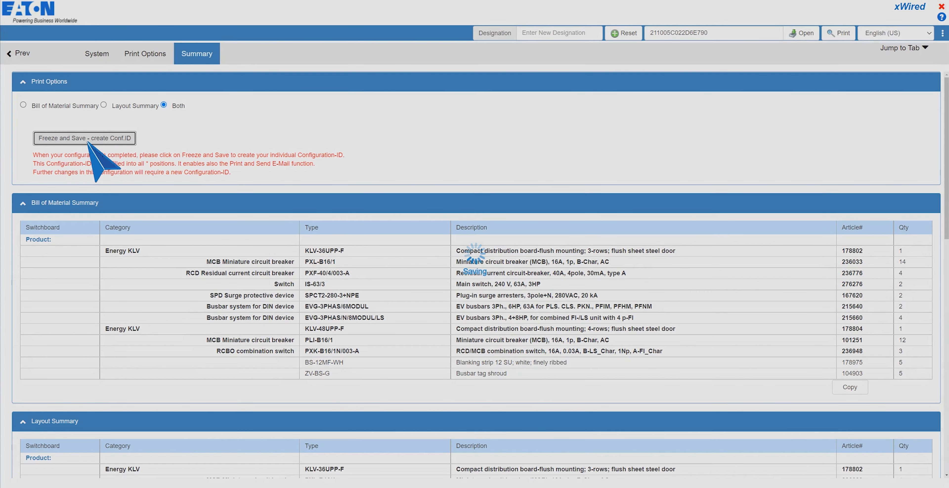